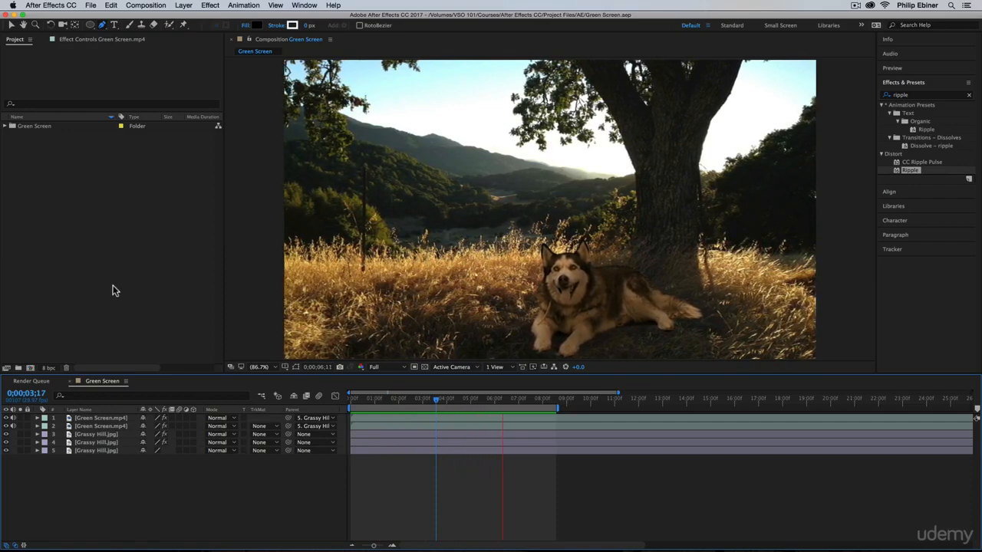
# - Stop the composition preview and activate the Selection tool
pyautogui.press('space')
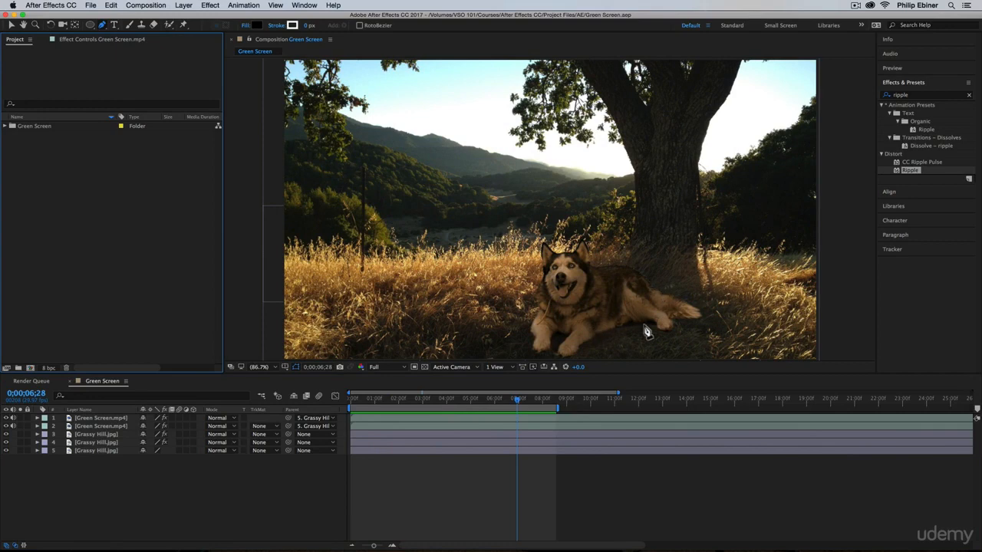
pyautogui.press('v')
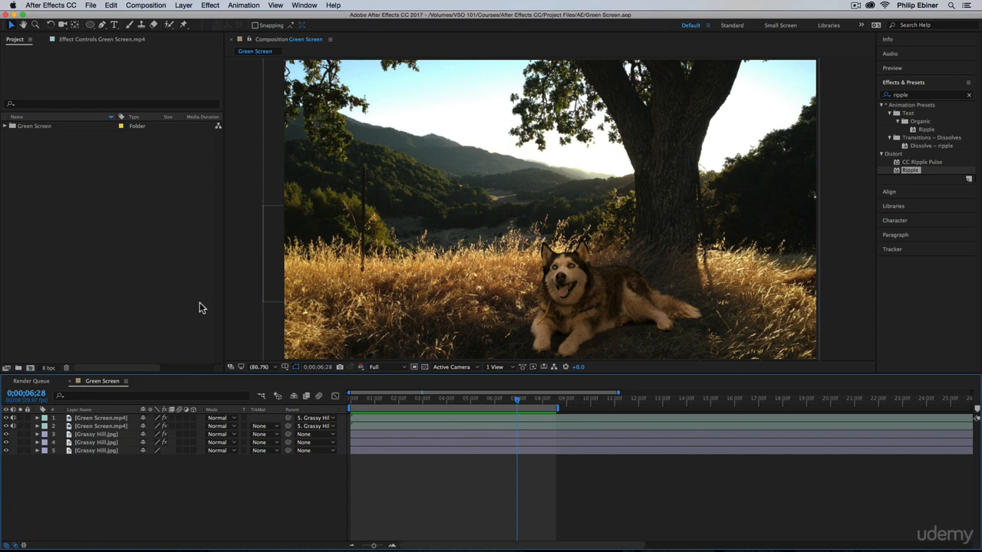
# - Switch to Chrome and examine the YouTube page and description of the free husky green screen footage
pyautogui.press('super+Tab')
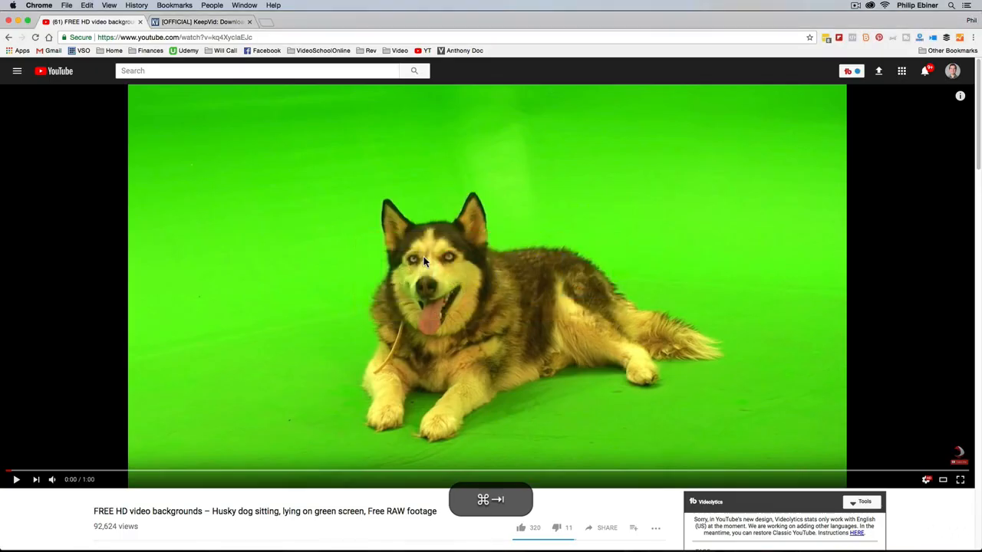
pyautogui.click(215, 38)
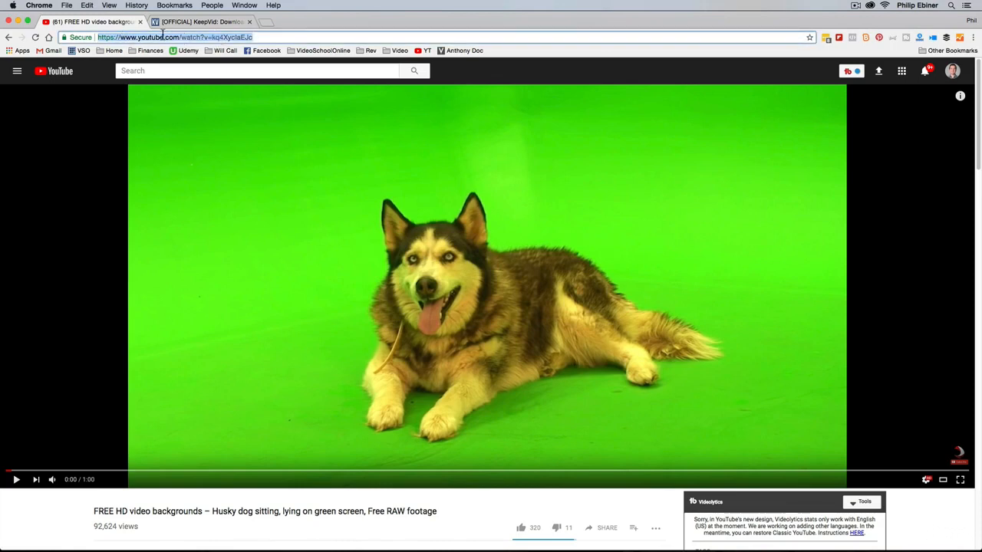
pyautogui.scroll(-2, 487, 330)
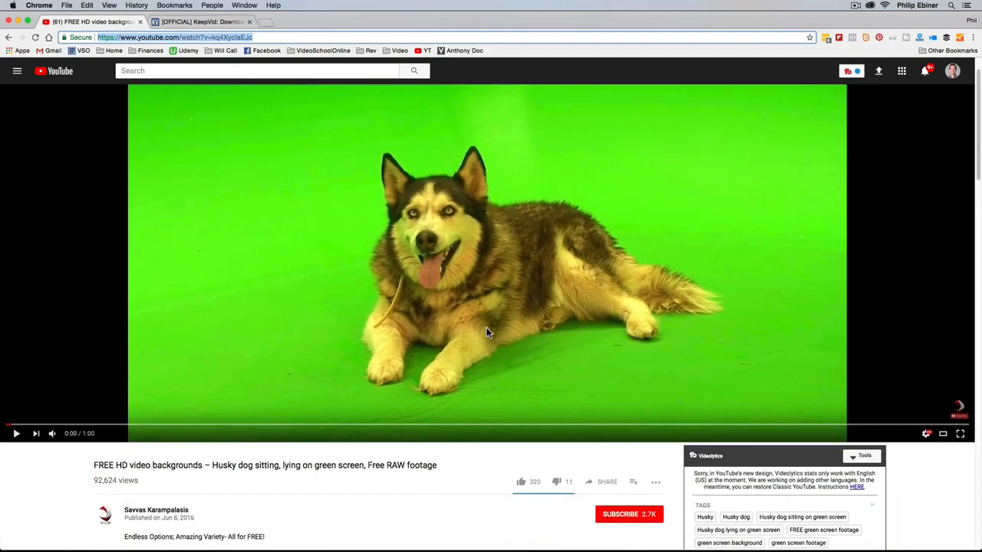
pyautogui.scroll(-4, 321, 450)
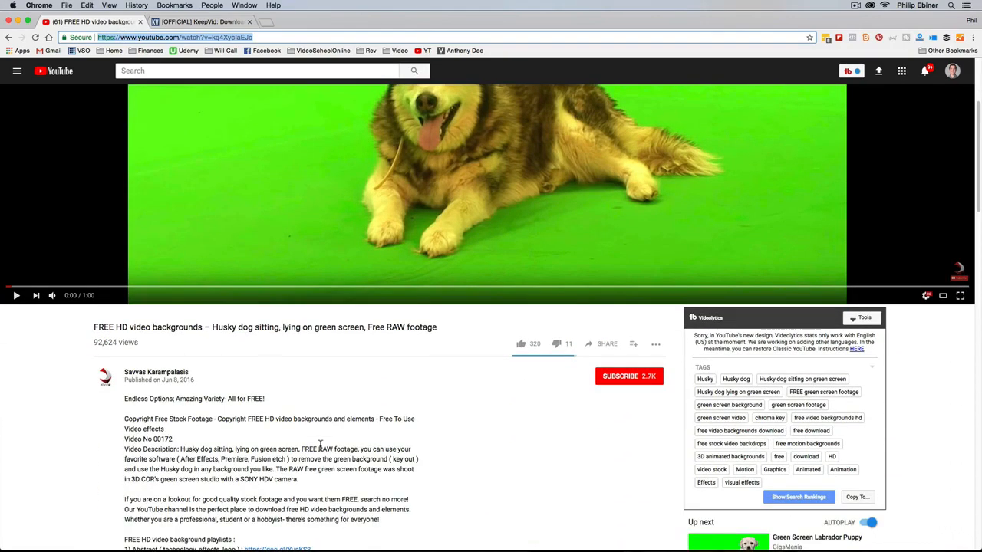
pyautogui.scroll(6, 320, 447)
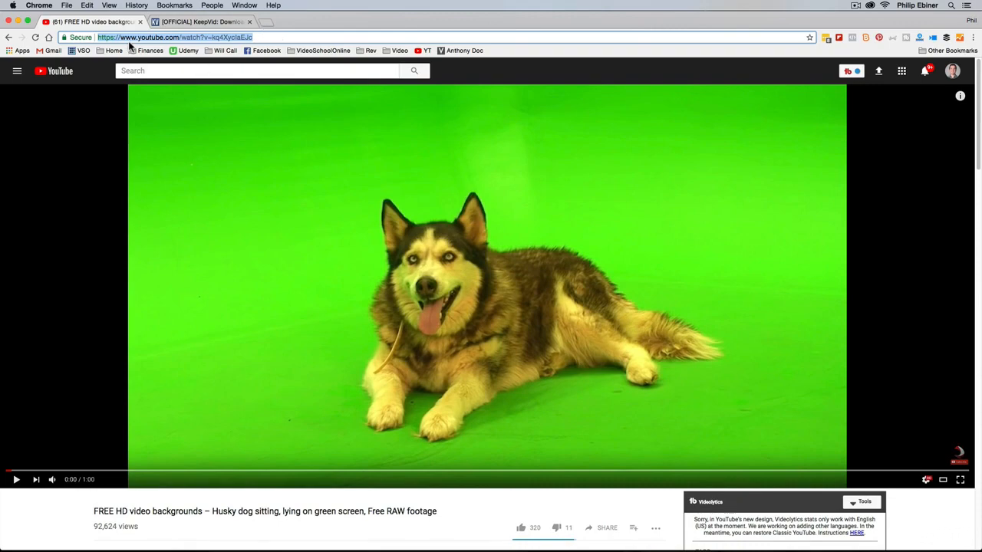
# - Copy the husky video's YouTube address and submit it for download on the KeepVid site
pyautogui.press('Return')
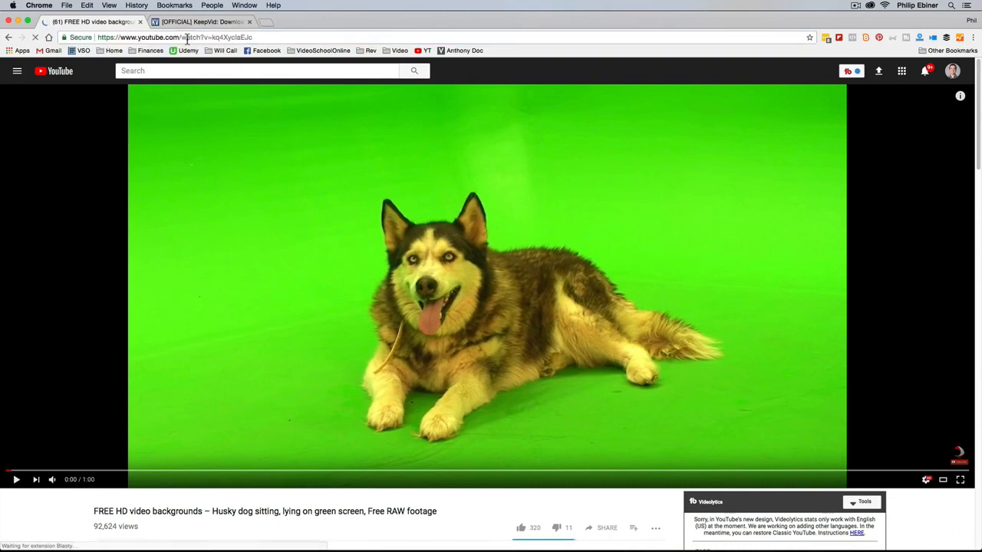
pyautogui.click(186, 39)
pyautogui.press('cmd+c')
pyautogui.click(179, 26)
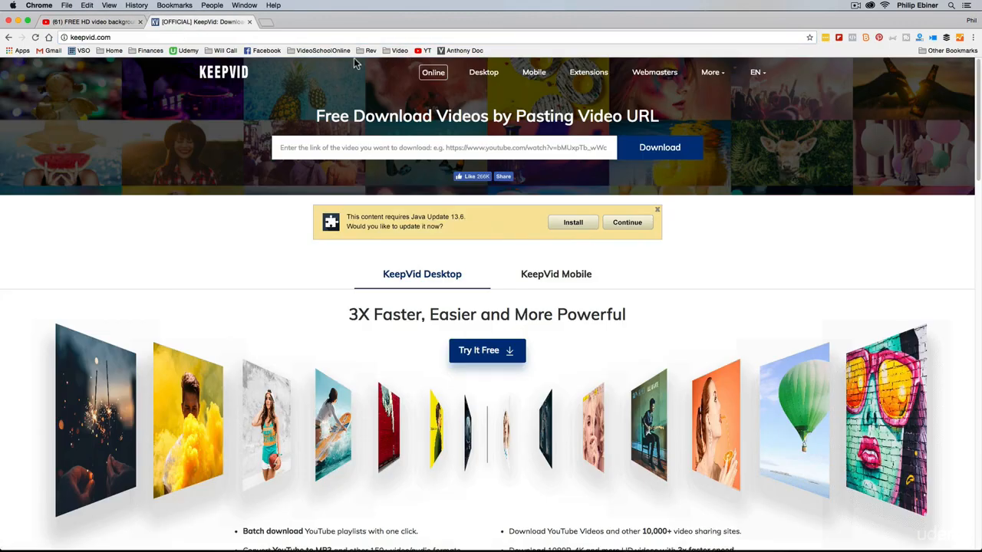
pyautogui.press('super+v')
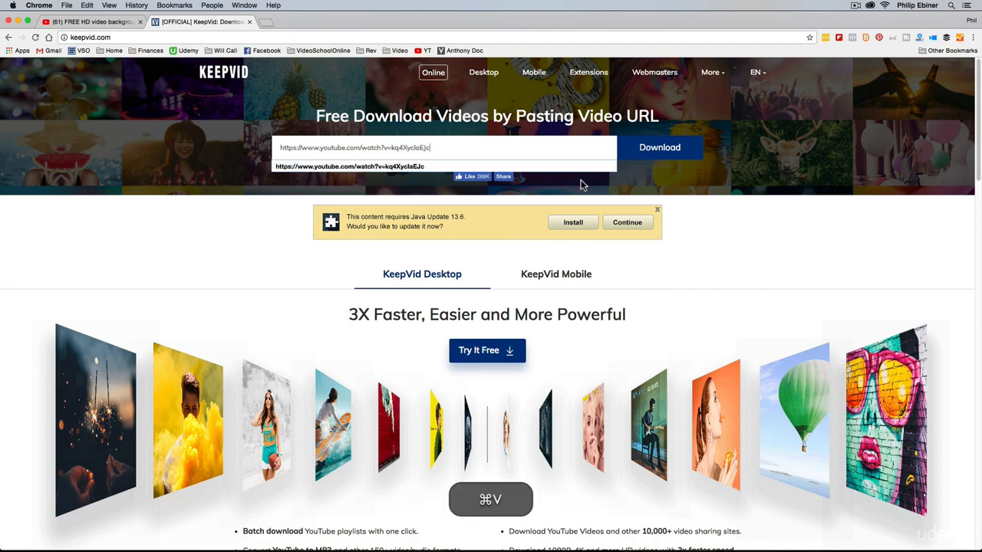
pyautogui.click(657, 153)
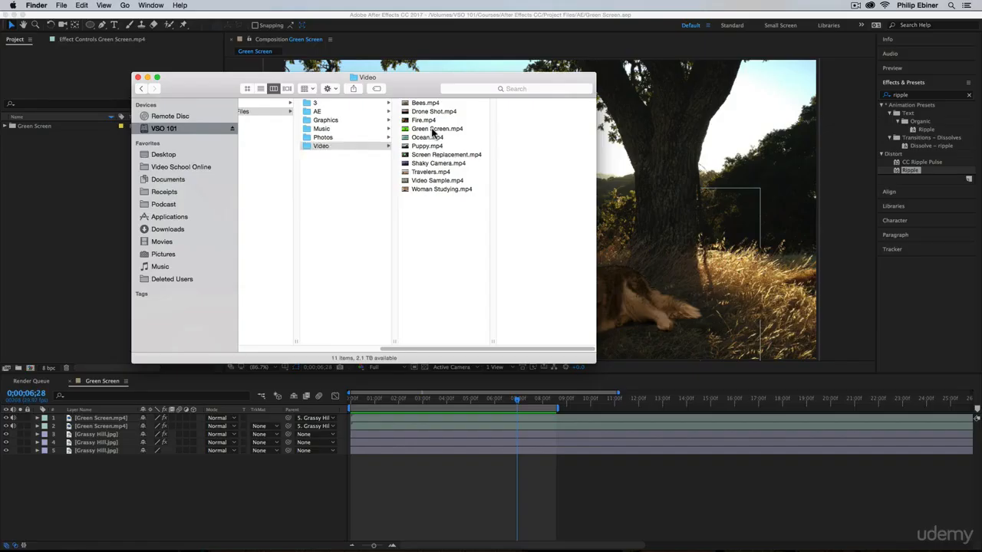
# - Import Green Screen.mp4 from the Video folder and Grassy Hill.jpg from the Photos folder, and create a composition from Green Screen.mp4
pyautogui.moveTo(434, 130); pyautogui.dragTo(100, 230)
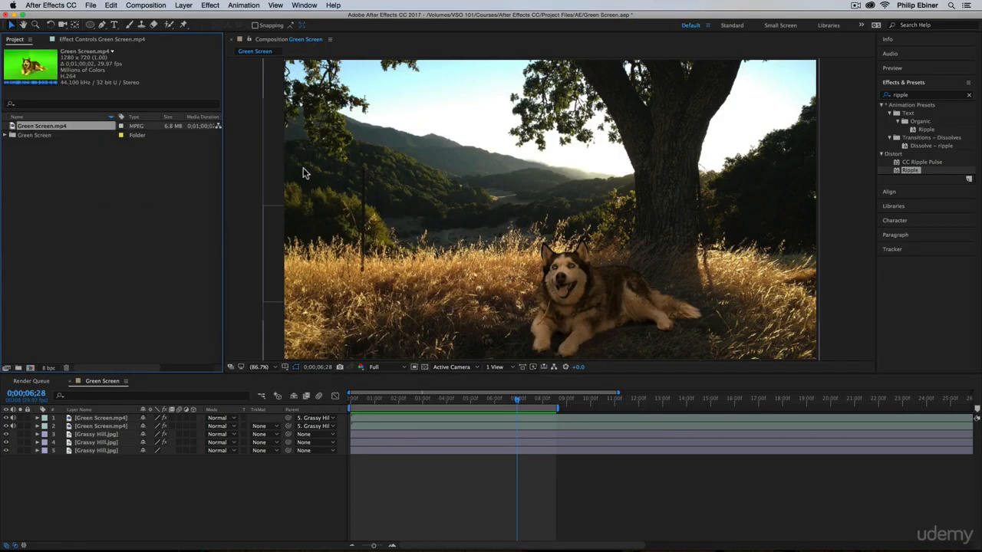
pyautogui.press('super+Tab')
pyautogui.click(335, 137)
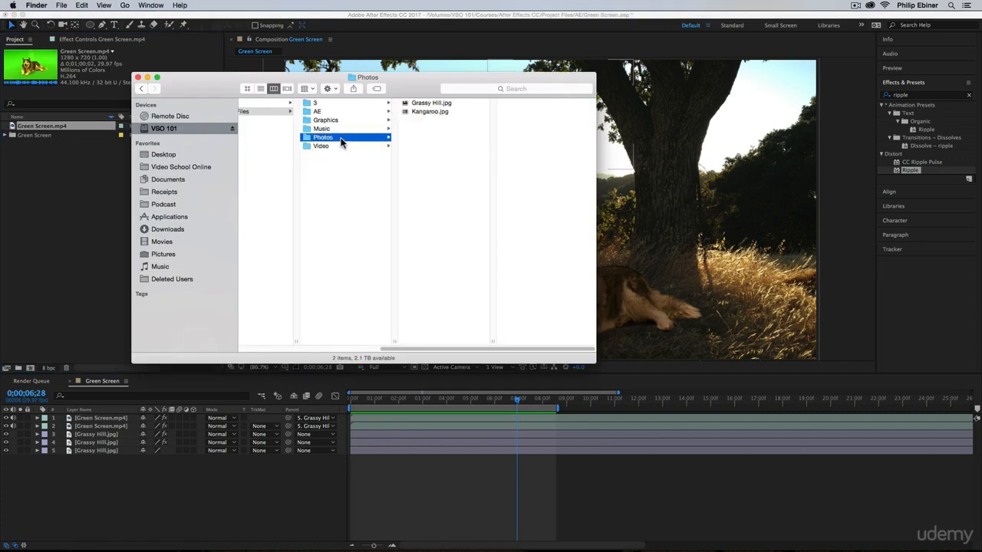
pyautogui.moveTo(430, 102); pyautogui.dragTo(104, 210)
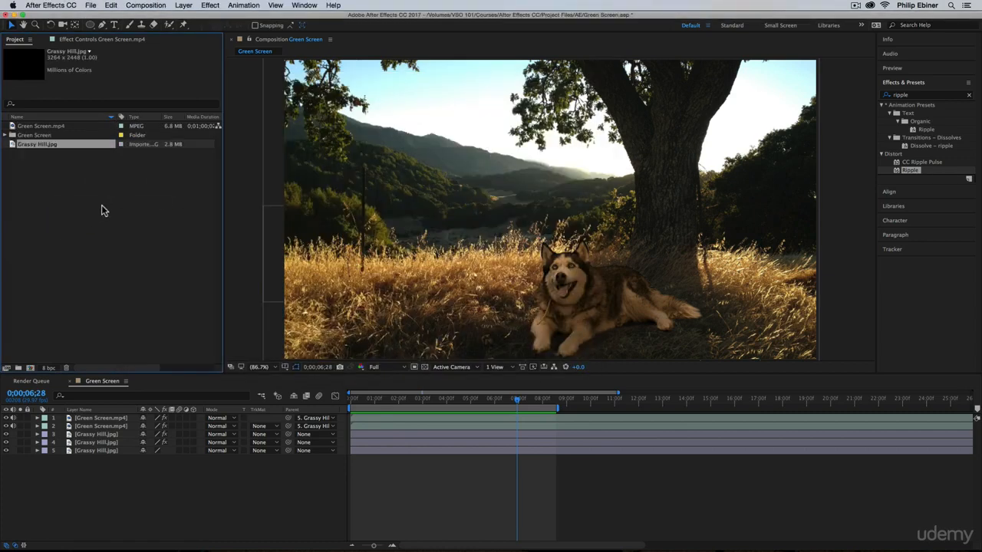
pyautogui.moveTo(39, 129); pyautogui.dragTo(31, 369)
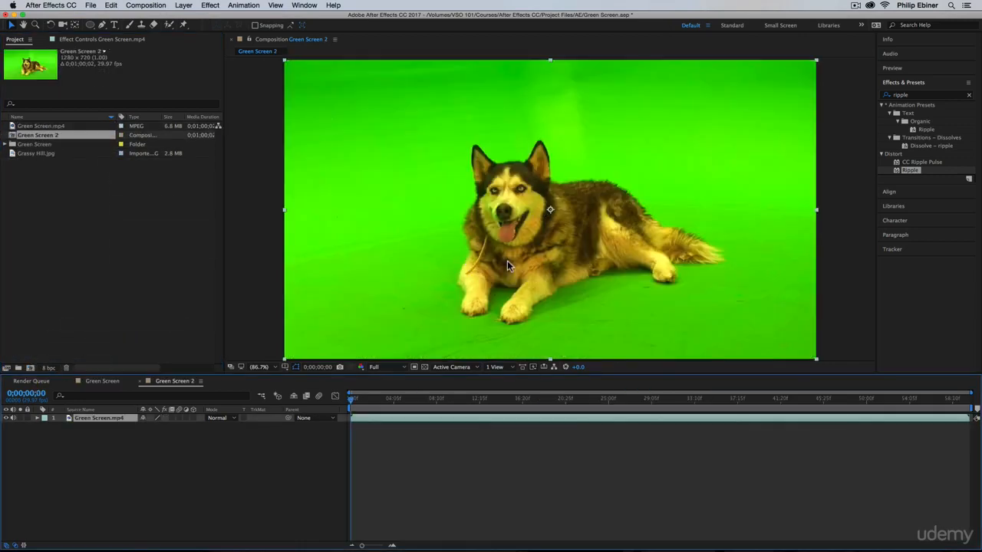
# - Clear the effects search and apply Keylight (1.2) from the Keying category to the Green Screen.mp4 layer
pyautogui.click(969, 96)
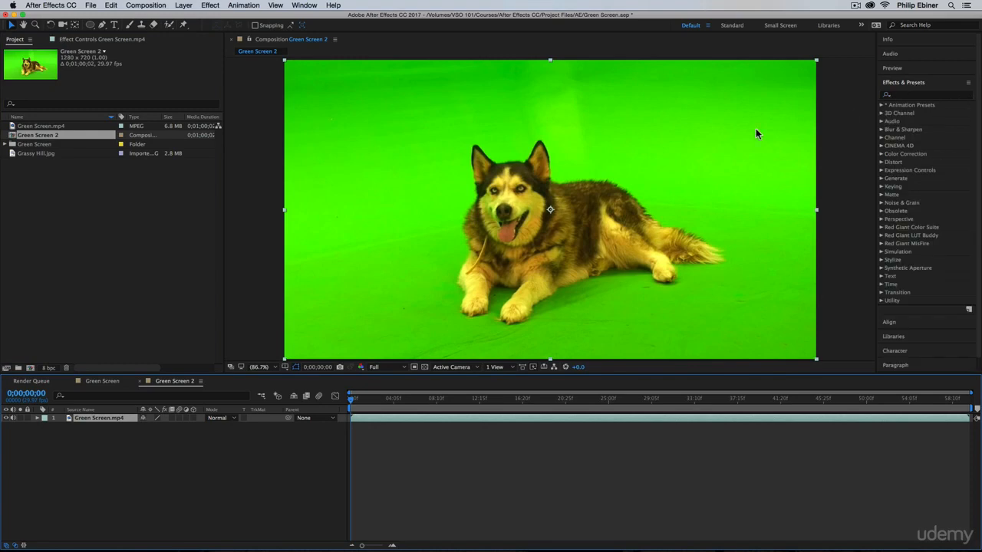
pyautogui.click(914, 94)
pyautogui.press('super+Tab')
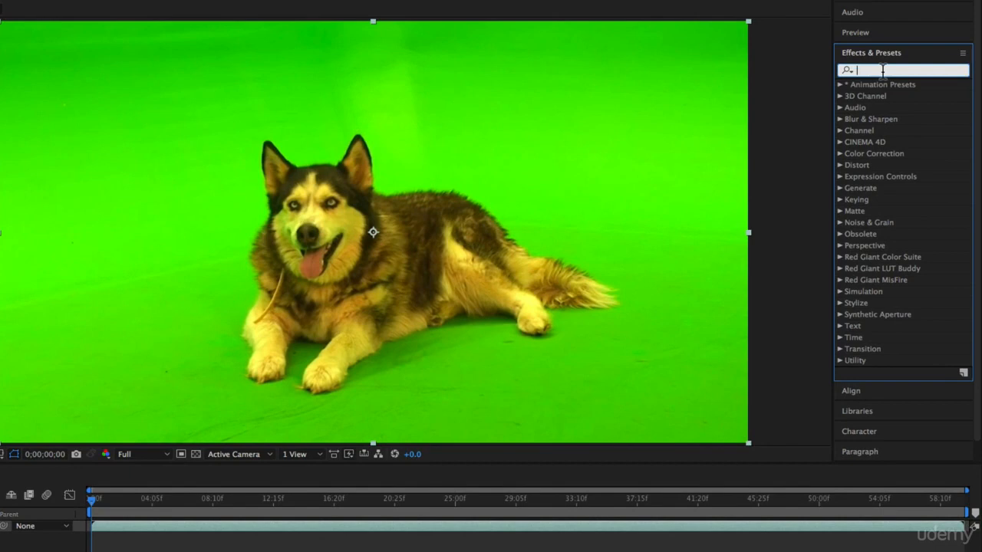
pyautogui.click(840, 200)
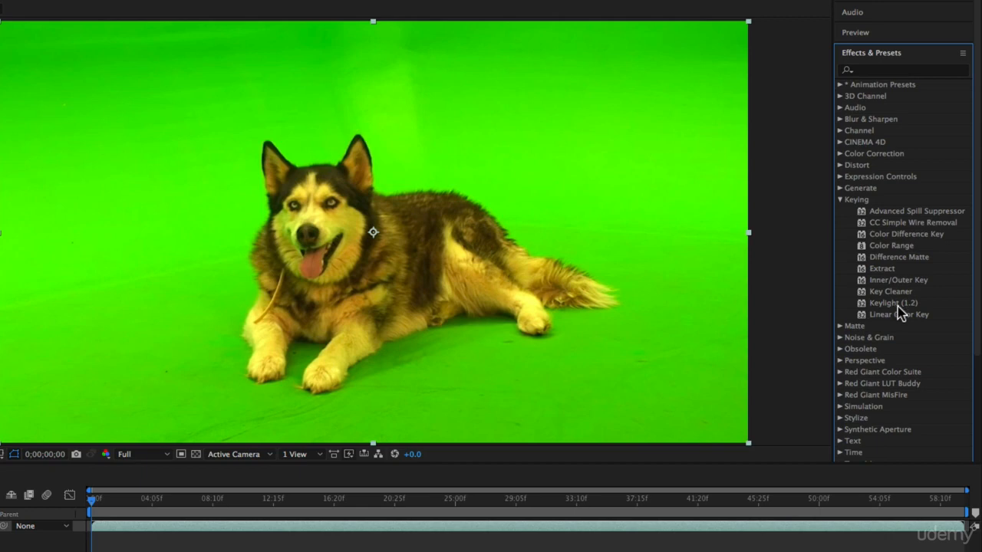
pyautogui.moveTo(894, 305); pyautogui.dragTo(358, 526)
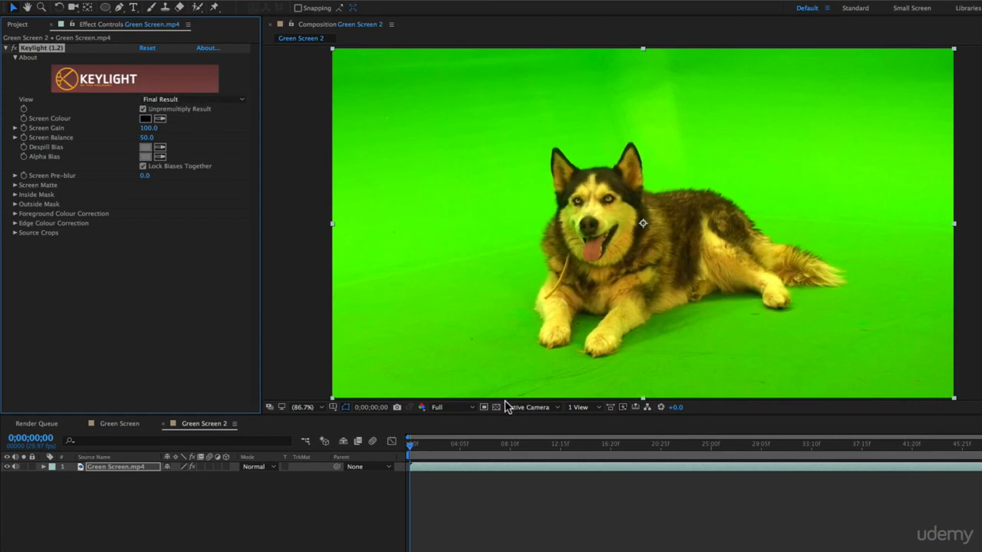
# - At 0;00;15;17, draw a closed curved mask loosely around the whole dog with the Pen tool
pyautogui.moveTo(425, 444); pyautogui.dragTo(600, 468)
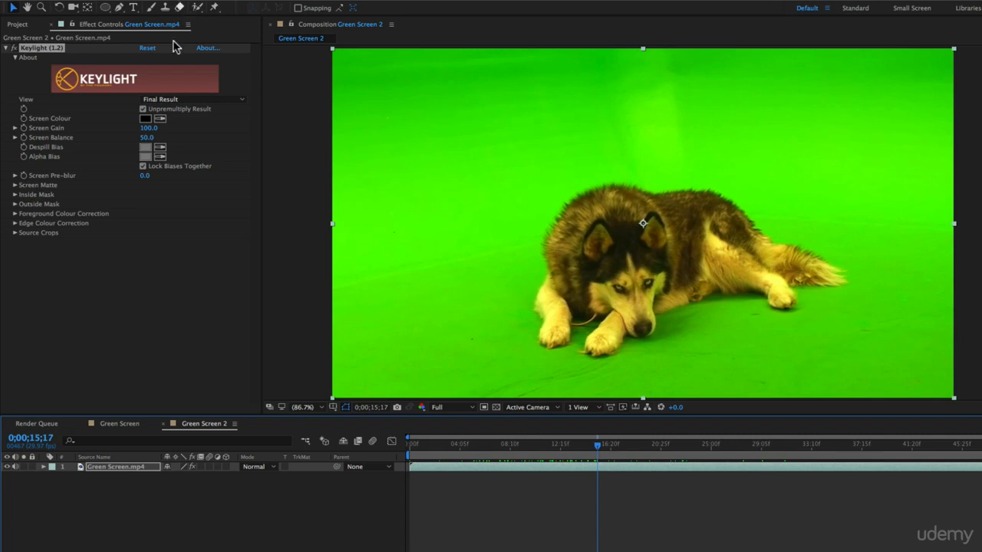
pyautogui.click(121, 8)
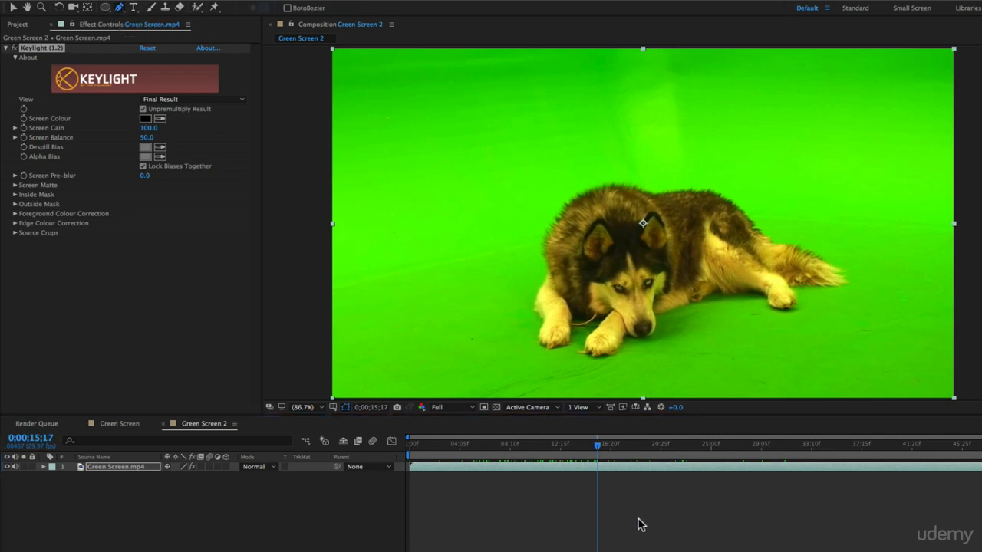
pyautogui.click(488, 299)
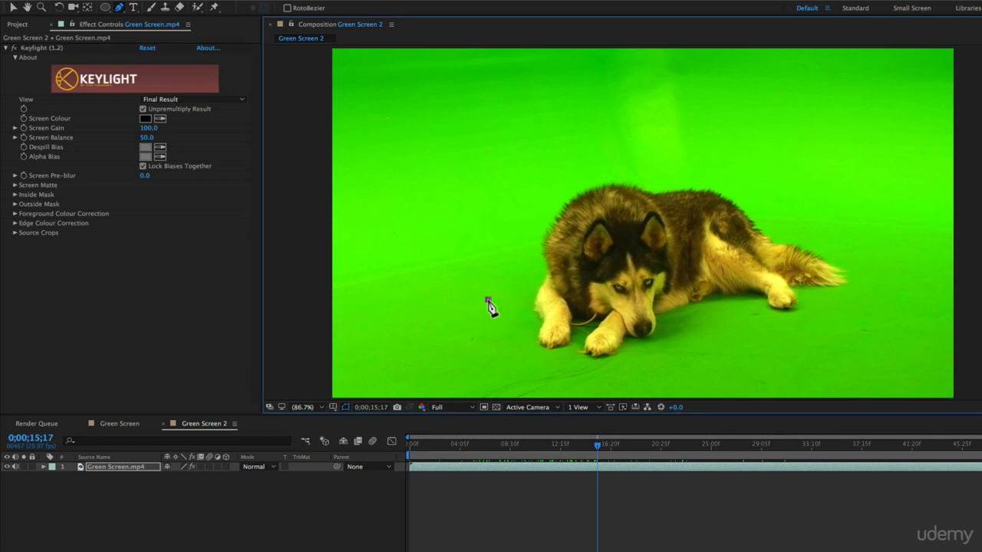
pyautogui.moveTo(558, 151); pyautogui.dragTo(603, 139)
pyautogui.moveTo(754, 132); pyautogui.dragTo(814, 163)
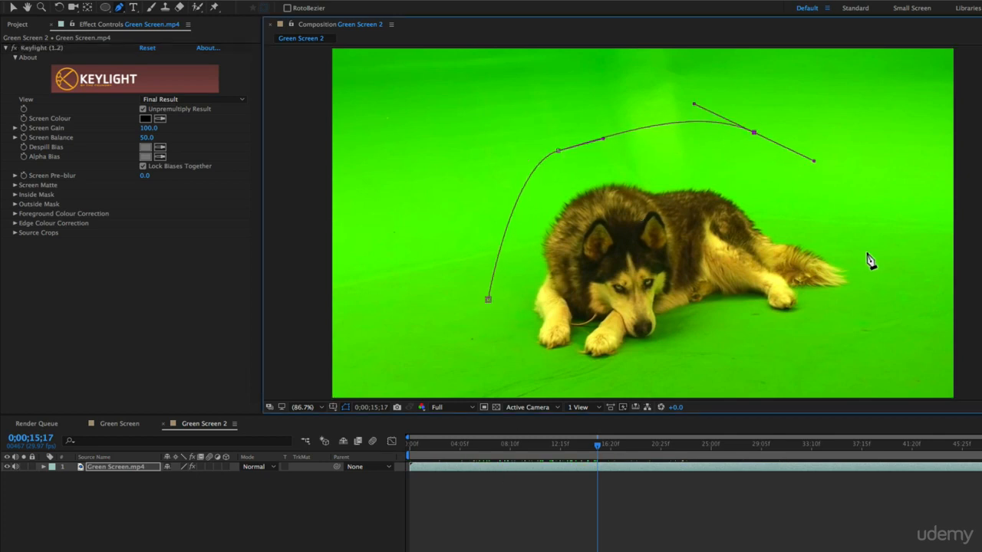
pyautogui.moveTo(869, 251); pyautogui.dragTo(885, 276)
pyautogui.moveTo(807, 344); pyautogui.dragTo(766, 357)
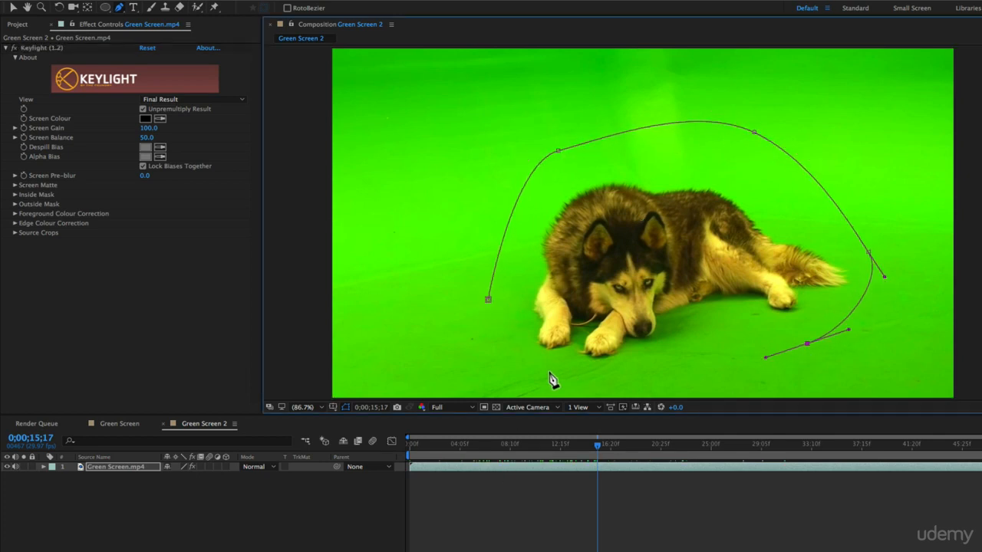
pyautogui.moveTo(536, 370); pyautogui.dragTo(492, 341)
pyautogui.click(488, 300)
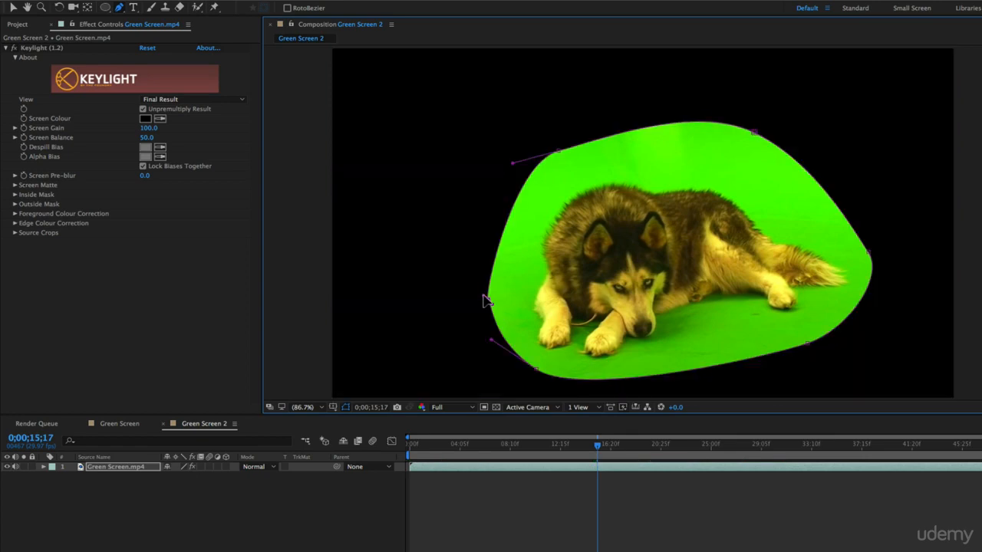
# - At 0;00;10;00, move the mask point beside the dog's ear outward, and check the mask on frames up to 0;00;12;16
pyautogui.moveTo(514, 443)
pyautogui.mouseDown()
pyautogui.moveTo(693, 445)
pyautogui.moveTo(531, 454)
pyautogui.moveTo(556, 462)
pyautogui.moveTo(528, 447)
pyautogui.mouseUp()
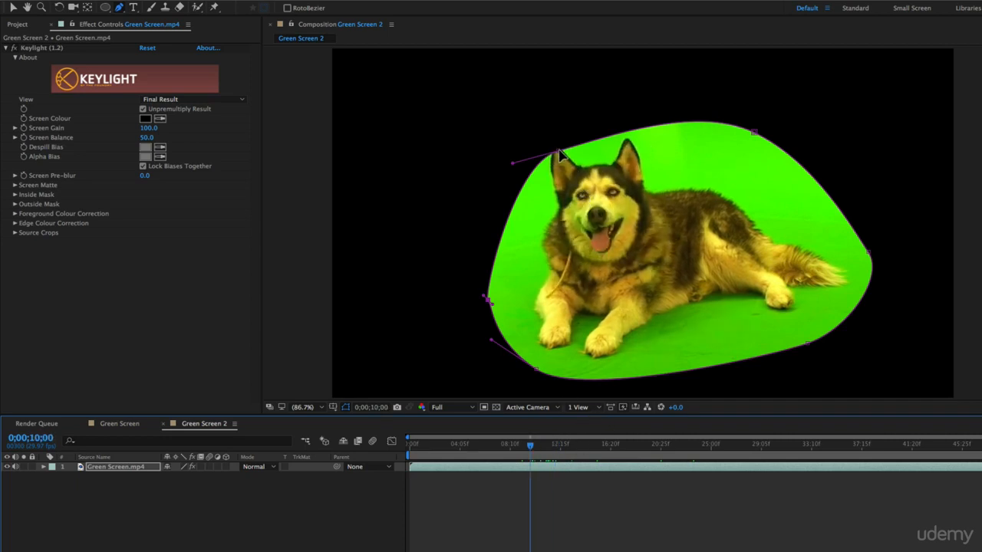
pyautogui.moveTo(561, 155); pyautogui.dragTo(547, 133)
pyautogui.moveTo(540, 467); pyautogui.dragTo(562, 460)
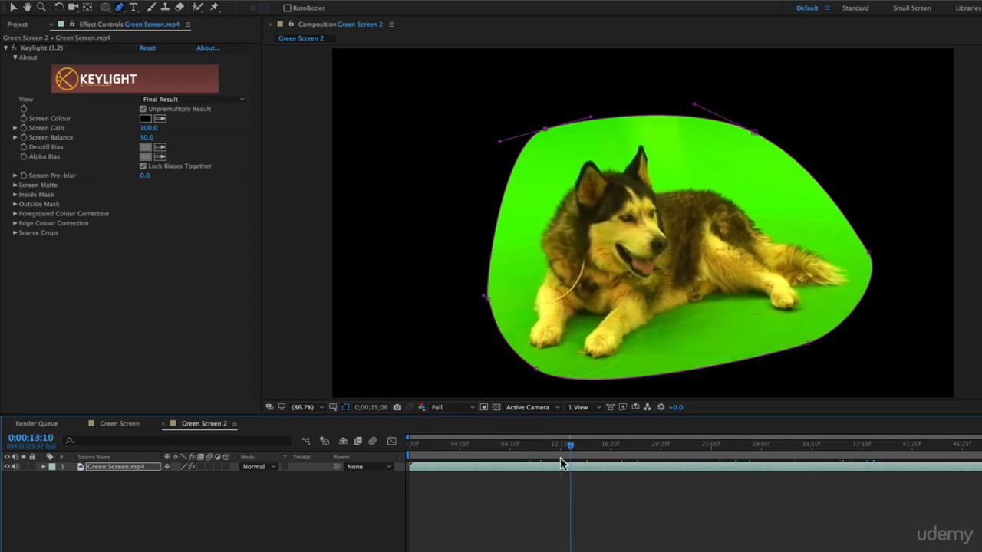
pyautogui.click(585, 515)
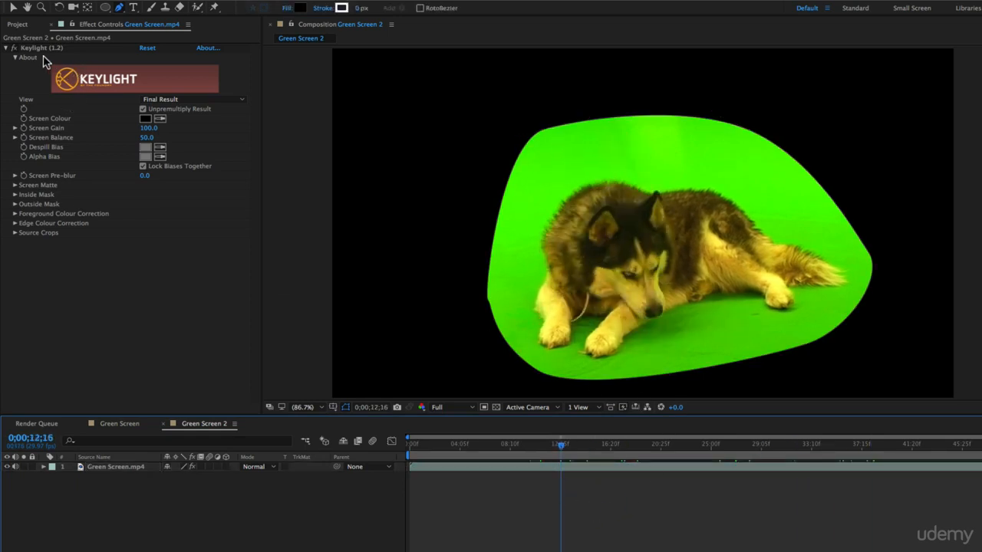
# - Sample the green floor just below the dog as Keylight's Screen Colour
pyautogui.click(94, 48)
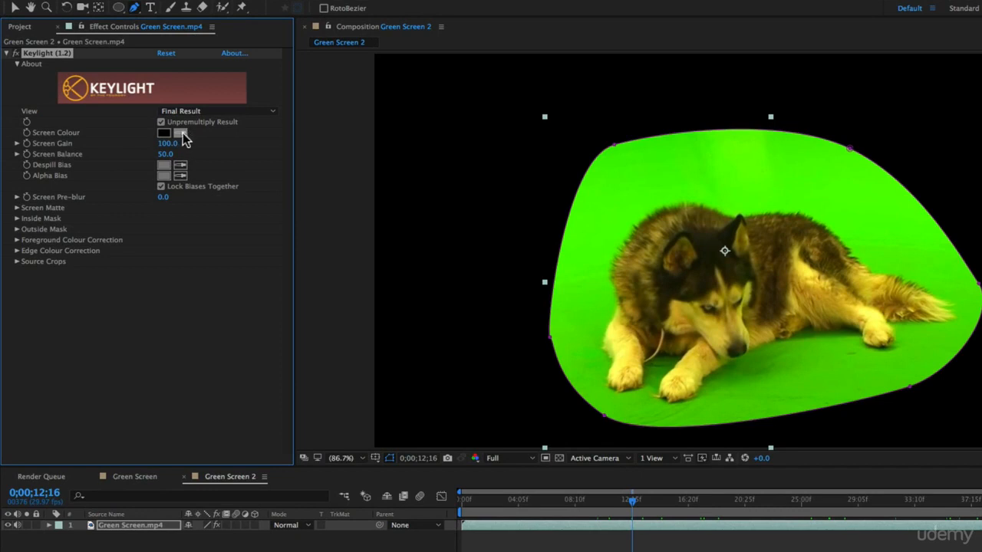
pyautogui.click(180, 134)
pyautogui.click(756, 371)
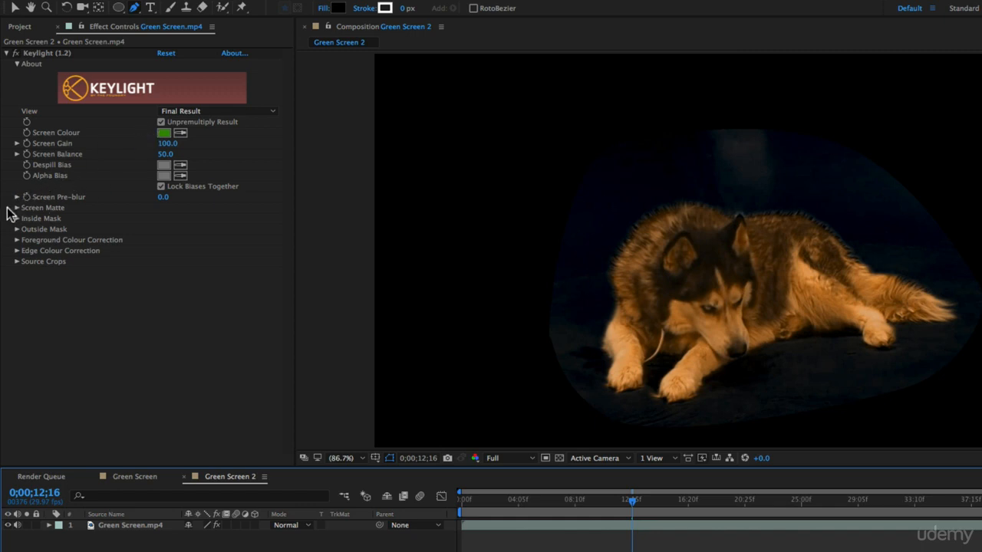
# - Try raising Keylight's Screen Gain to 111, and undo the change
pyautogui.moveTo(168, 146); pyautogui.dragTo(181, 149)
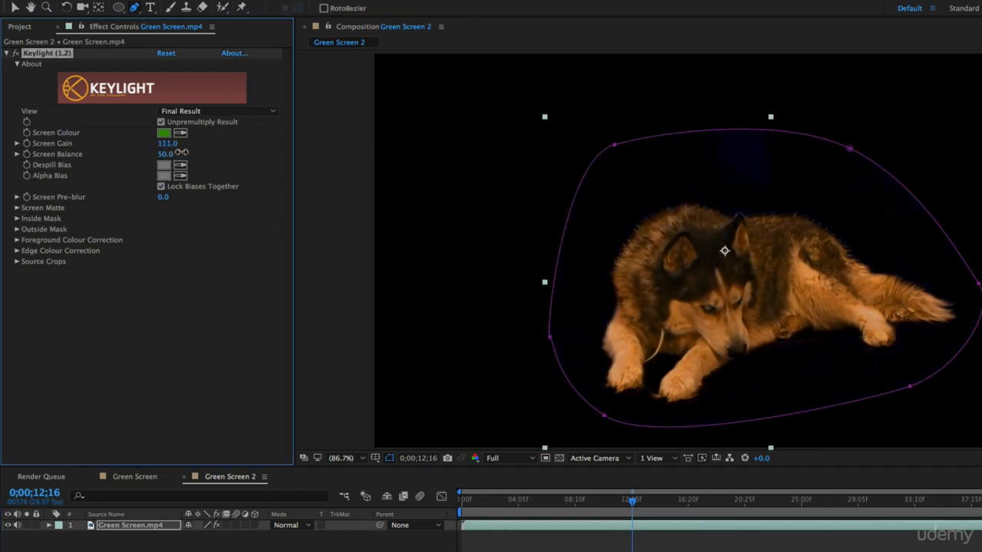
pyautogui.press('super+z')
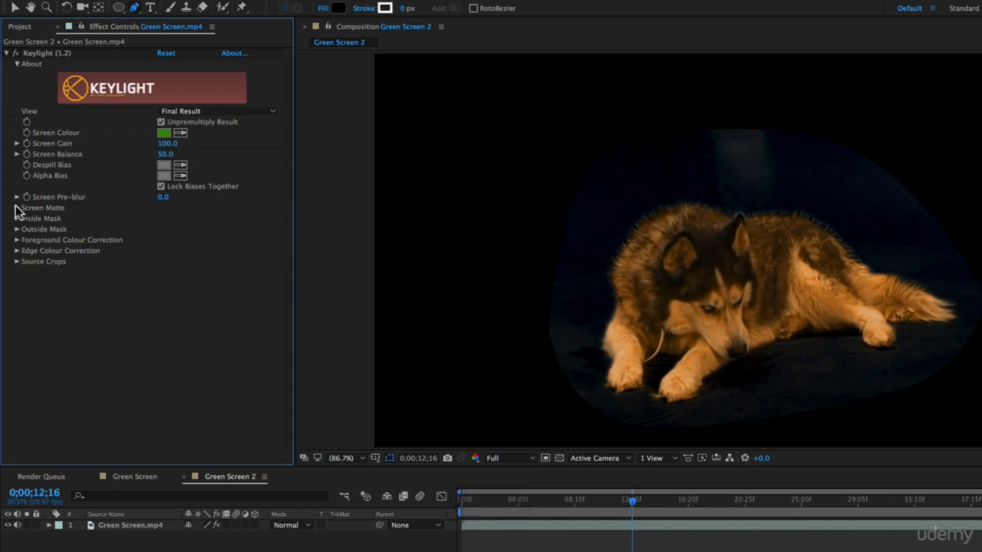
# - Expand Keylight's Screen Matte settings and set Clip Black to 14
pyautogui.click(16, 208)
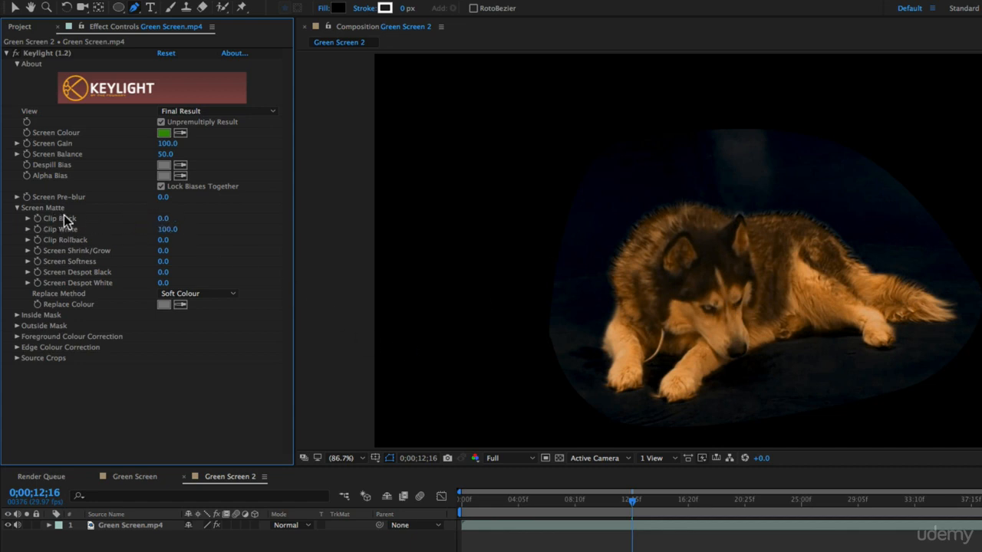
pyautogui.click(162, 219)
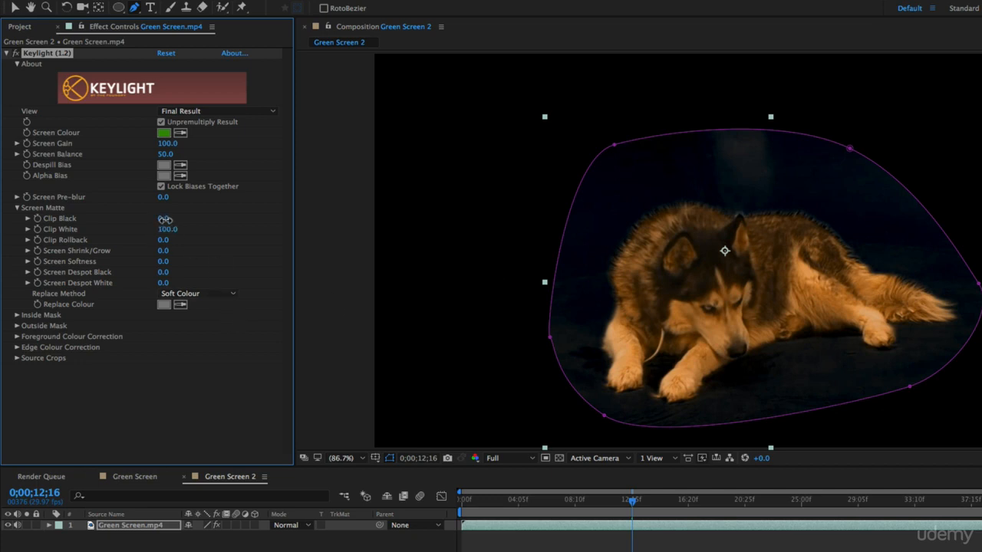
pyautogui.moveTo(163, 220); pyautogui.dragTo(173, 221)
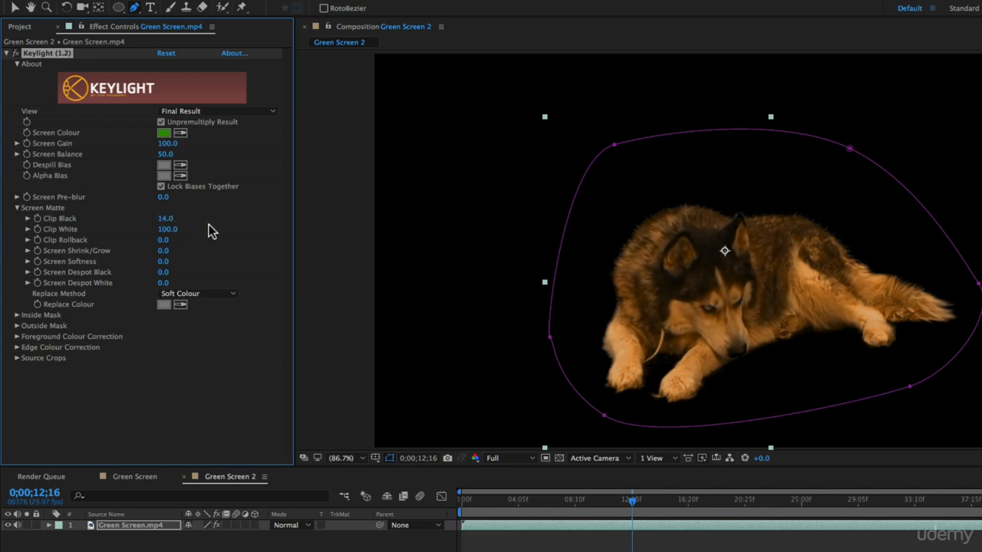
# - Try another Clip Black value and undo it, and set Keylight's Clip White to 74 after comparing 63 and 100
pyautogui.moveTo(168, 222); pyautogui.dragTo(198, 218)
pyautogui.press('super+z')
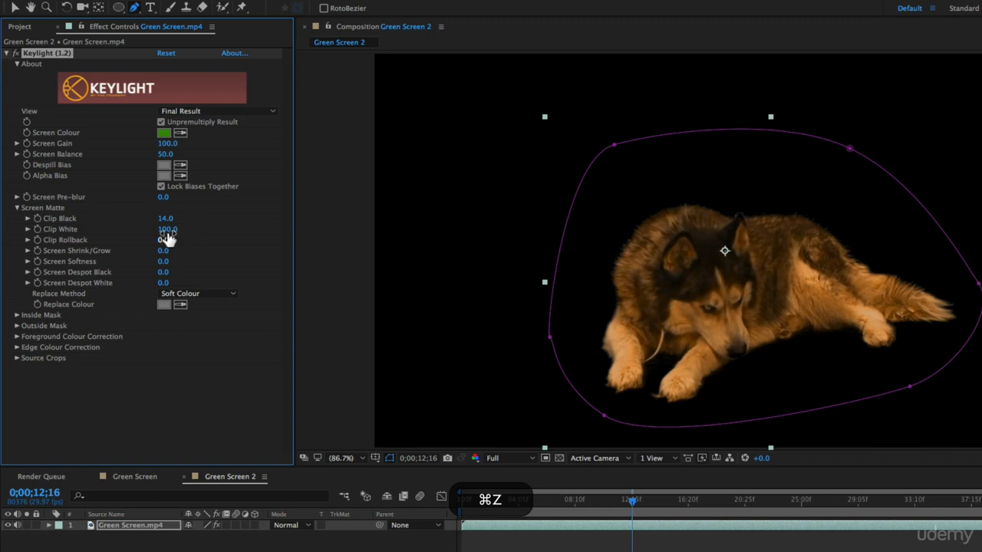
pyautogui.moveTo(170, 231); pyautogui.dragTo(135, 230)
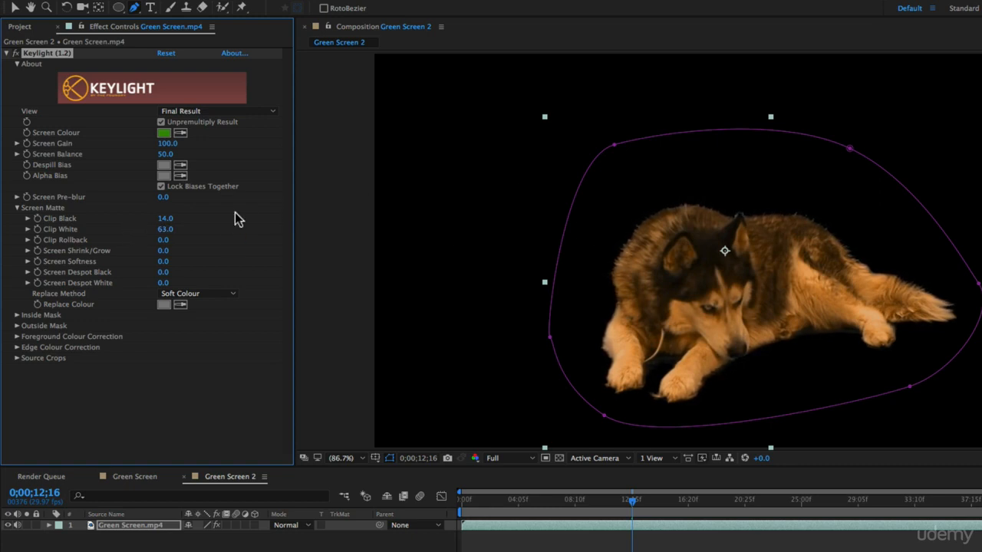
pyautogui.moveTo(165, 230); pyautogui.dragTo(200, 240)
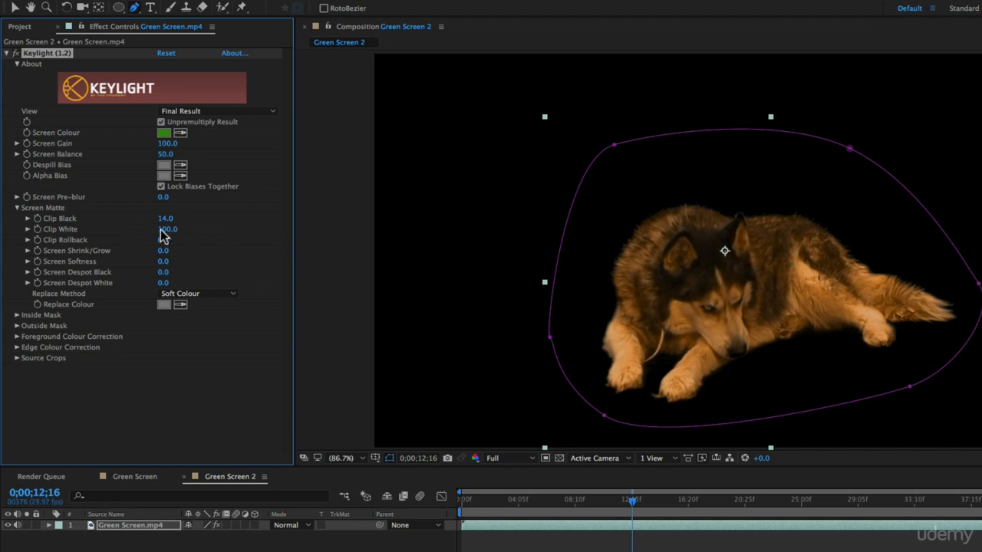
pyautogui.moveTo(163, 236)
pyautogui.mouseDown()
pyautogui.moveTo(153, 235)
pyautogui.moveTo(175, 237)
pyautogui.moveTo(159, 237)
pyautogui.mouseUp()
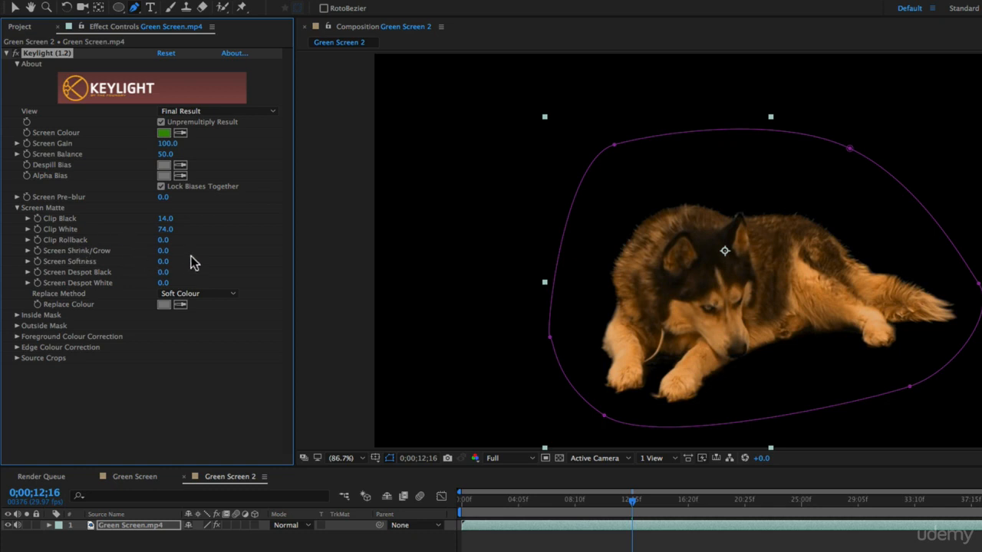
# - Set Screen Shrink/Grow to 1.3 and Screen Softness to 9.5, and check the matte on frames around 0;00;12;21
pyautogui.moveTo(166, 253)
pyautogui.mouseDown()
pyautogui.moveTo(193, 253)
pyautogui.moveTo(180, 254)
pyautogui.mouseUp()
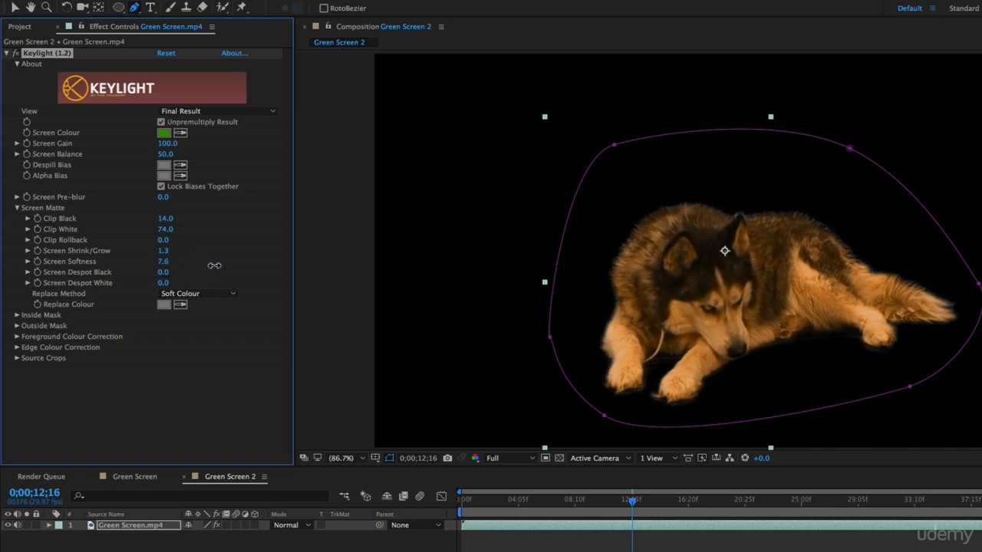
pyautogui.moveTo(226, 265); pyautogui.dragTo(233, 265)
pyautogui.click(644, 501)
pyautogui.moveTo(660, 501); pyautogui.dragTo(638, 497)
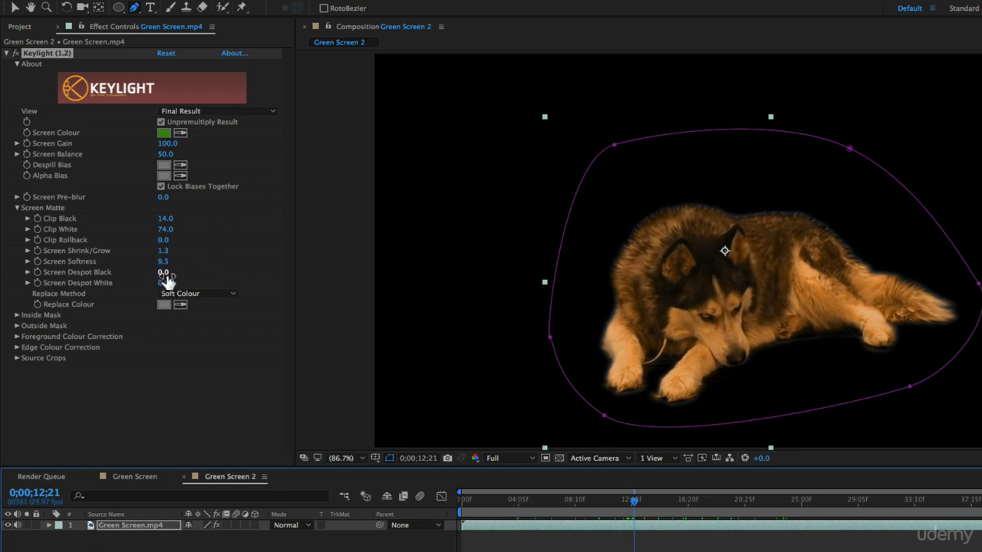
# - Try Screen Despot Black at 9.8 and undo it, and set Screen Despot White to 4.0
pyautogui.moveTo(167, 275); pyautogui.dragTo(185, 275)
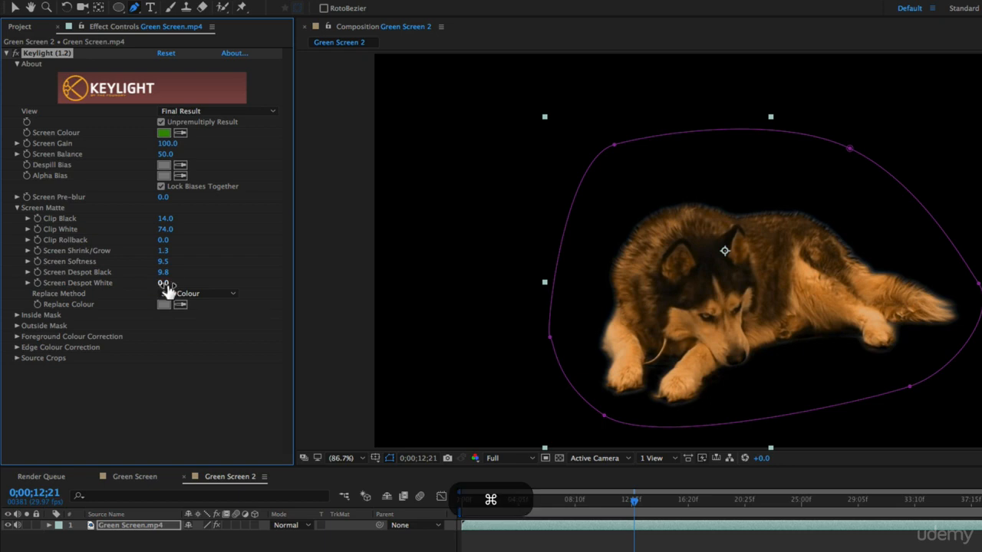
pyautogui.press('super+z')
pyautogui.moveTo(163, 282); pyautogui.dragTo(147, 304)
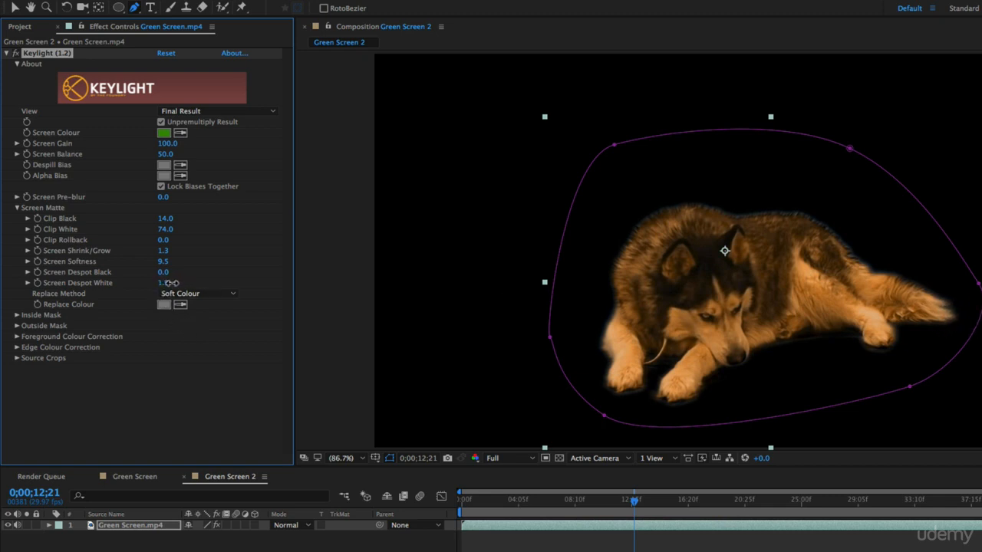
pyautogui.moveTo(188, 284); pyautogui.dragTo(190, 285)
# - Preview the keyed footage from its first frame and set Screen Despot Black to 3.8
pyautogui.press('Home')
pyautogui.press('space')
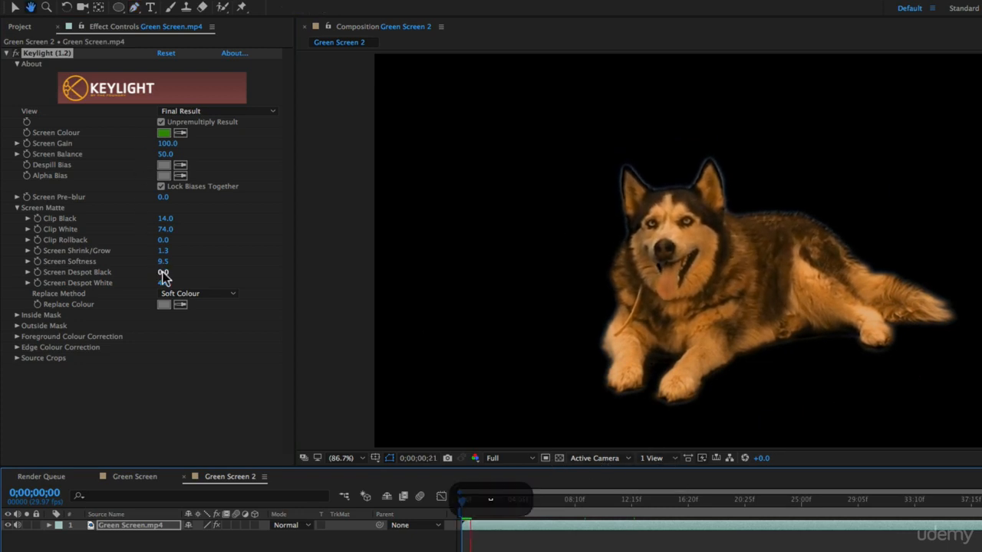
pyautogui.moveTo(163, 272); pyautogui.dragTo(193, 279)
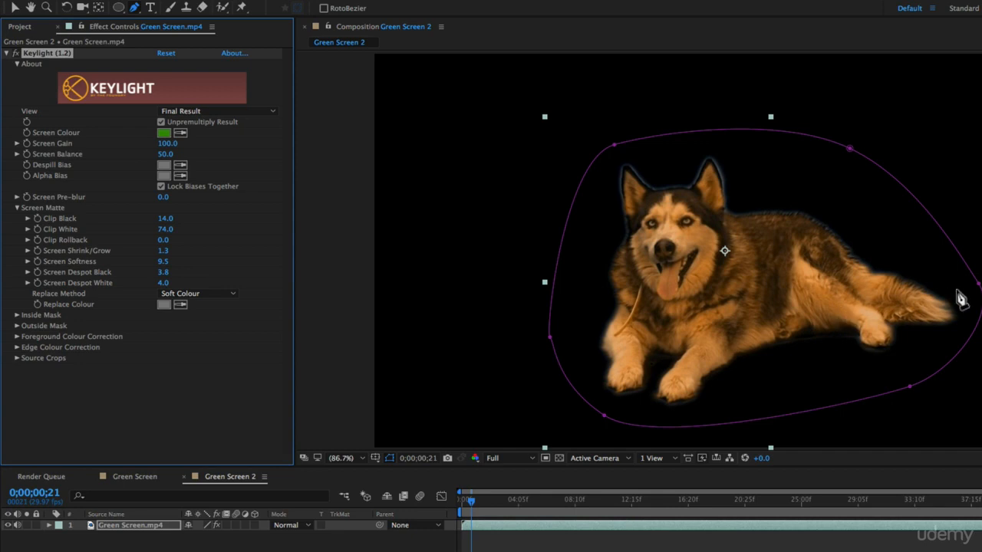
# - Check the dog's edges at 0;00;00;00, and set Screen Shrink/Grow to -1.4 and Screen Softness to 5.5
pyautogui.press('space')
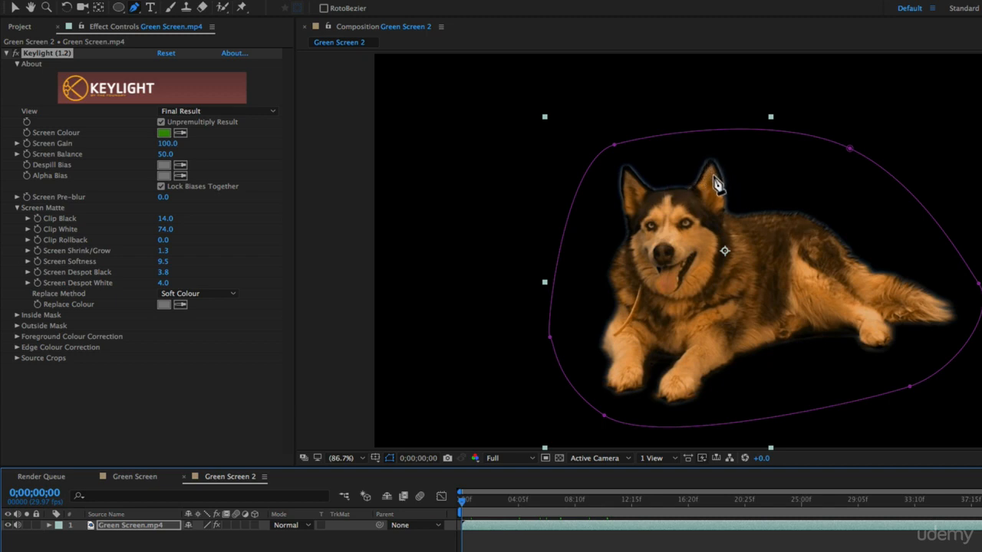
pyautogui.moveTo(165, 252); pyautogui.dragTo(147, 262)
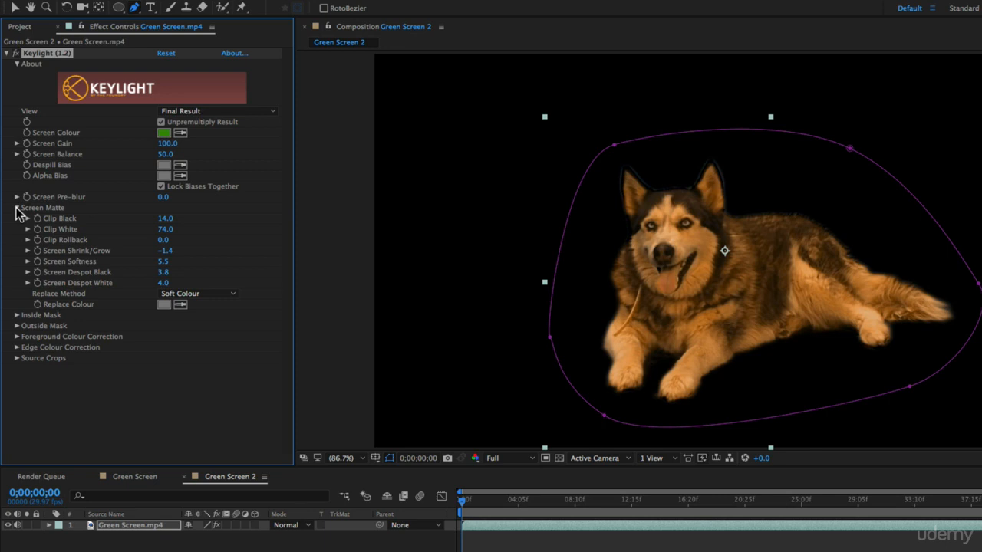
# - Create a bright red 1280 x 720 px solid and place it beneath the Green Screen.mp4 layer
pyautogui.click(418, 546)
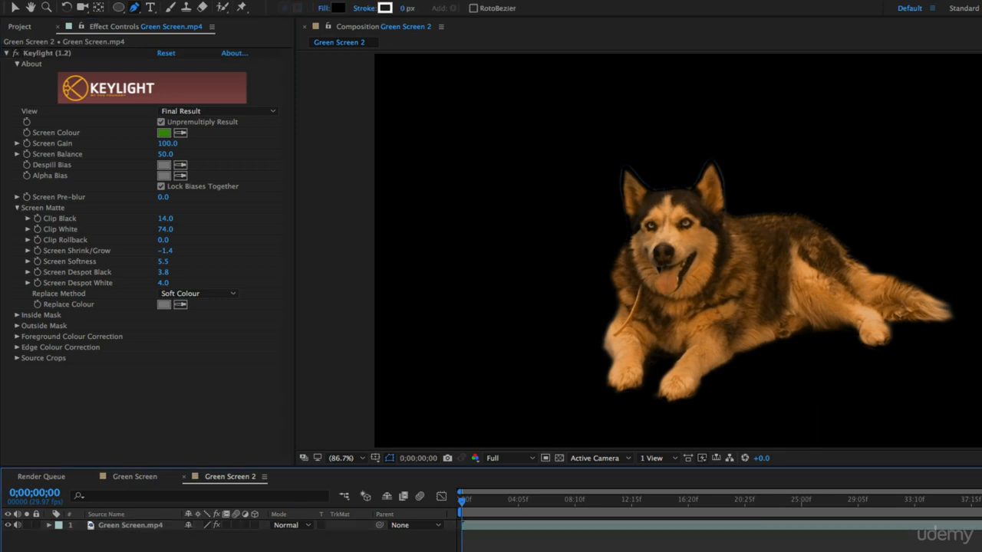
pyautogui.press('super+y')
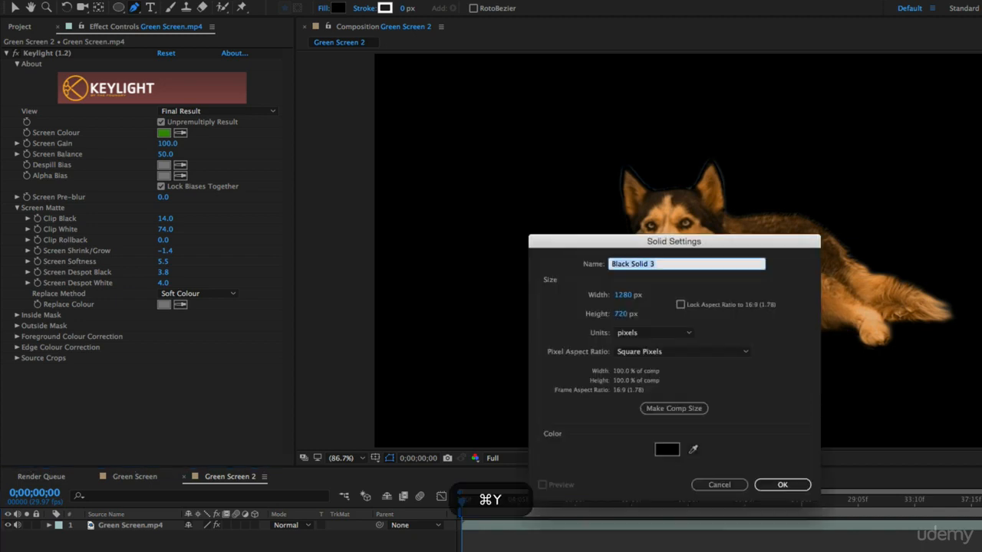
pyautogui.click(667, 449)
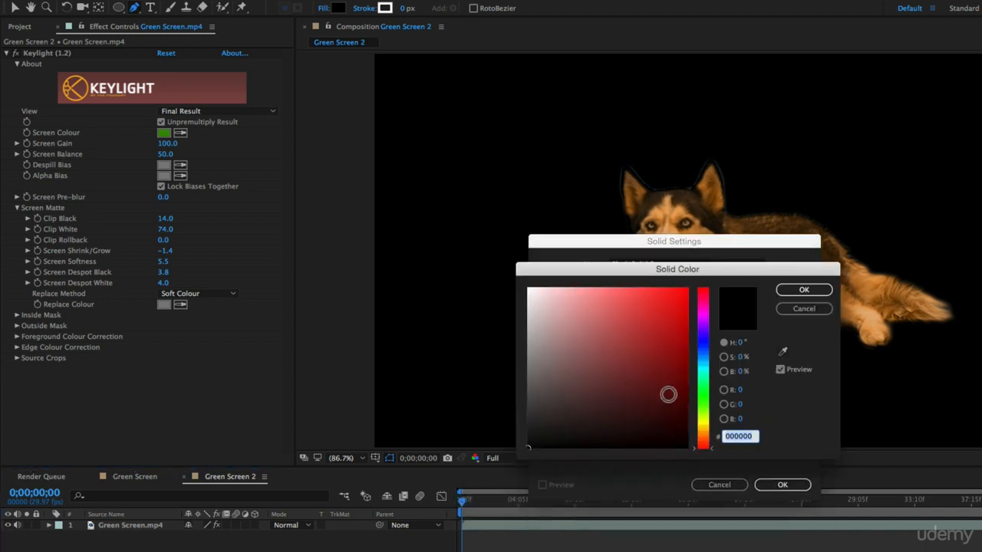
pyautogui.moveTo(669, 394); pyautogui.dragTo(677, 269)
pyautogui.click(827, 290)
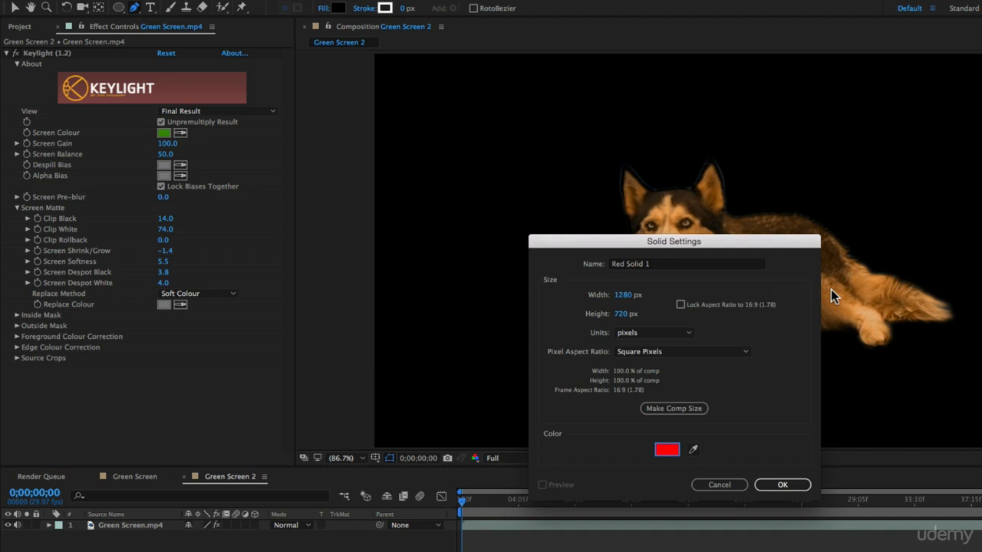
pyautogui.click(777, 484)
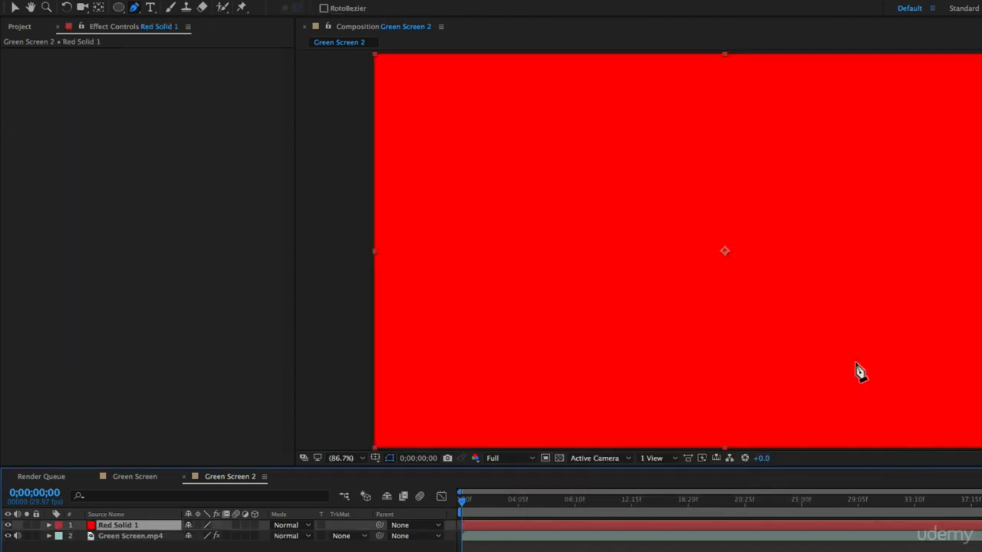
pyautogui.moveTo(128, 526); pyautogui.dragTo(134, 546)
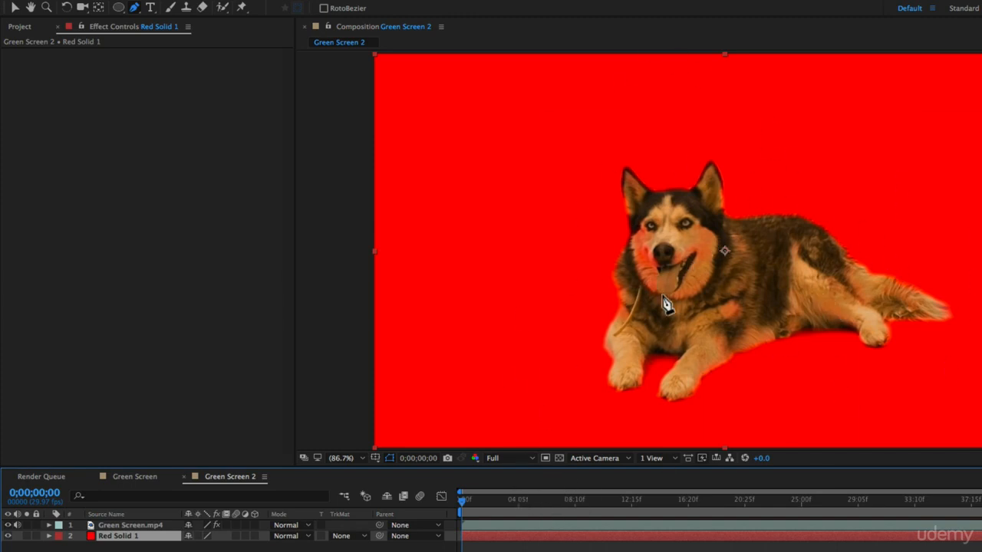
# - Lower Keylight's Clip White on the Green Screen.mp4 layer to about 23
pyautogui.click(579, 526)
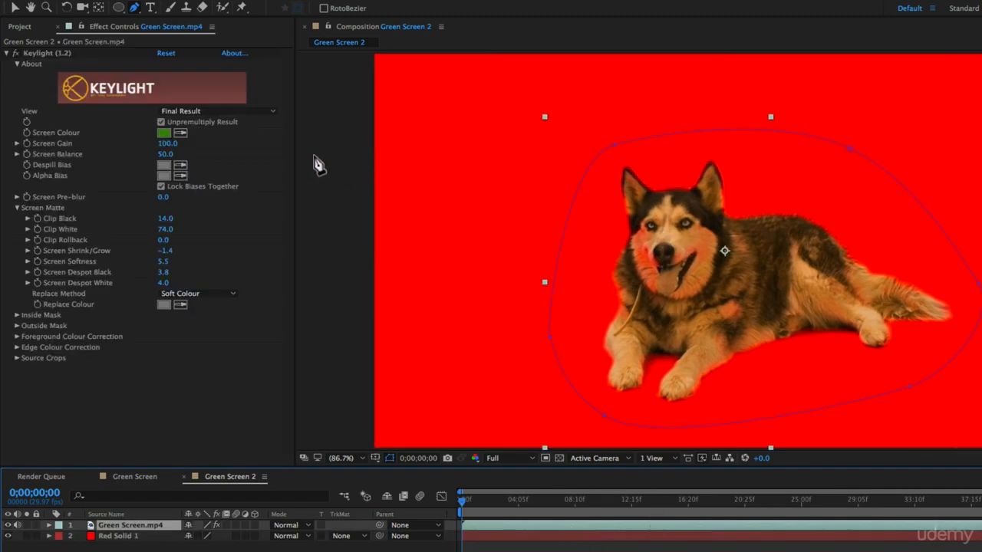
pyautogui.moveTo(166, 234); pyautogui.dragTo(152, 234)
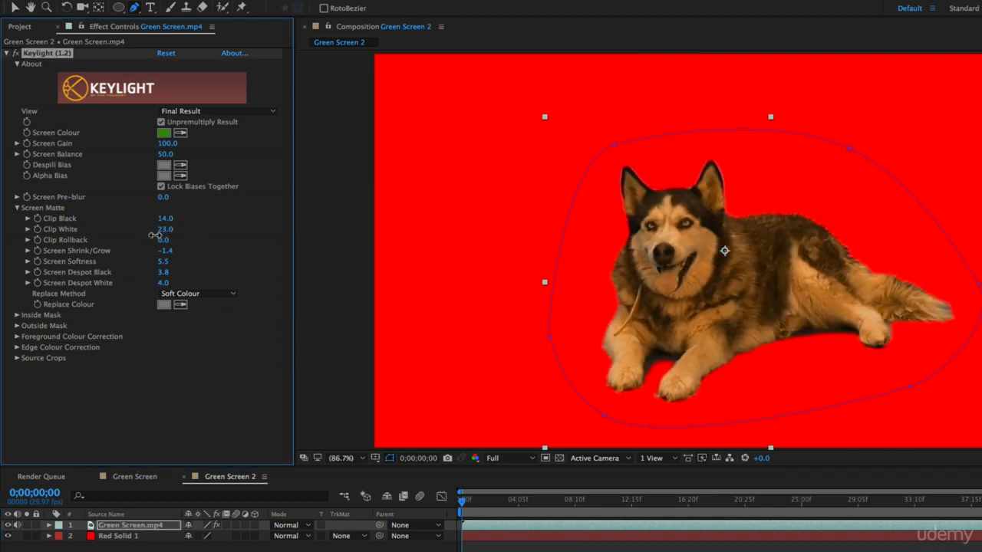